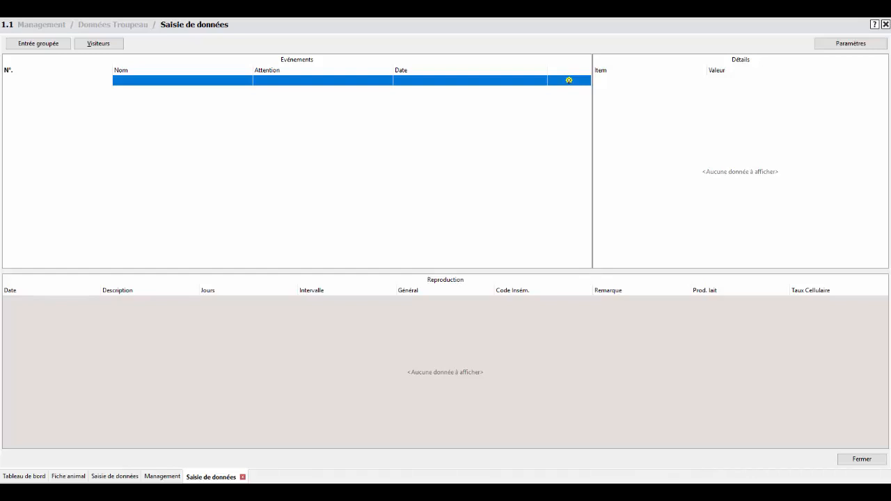
Start a new event for animal 2580 and choose Insémination as the event type.
left_click(41, 80)
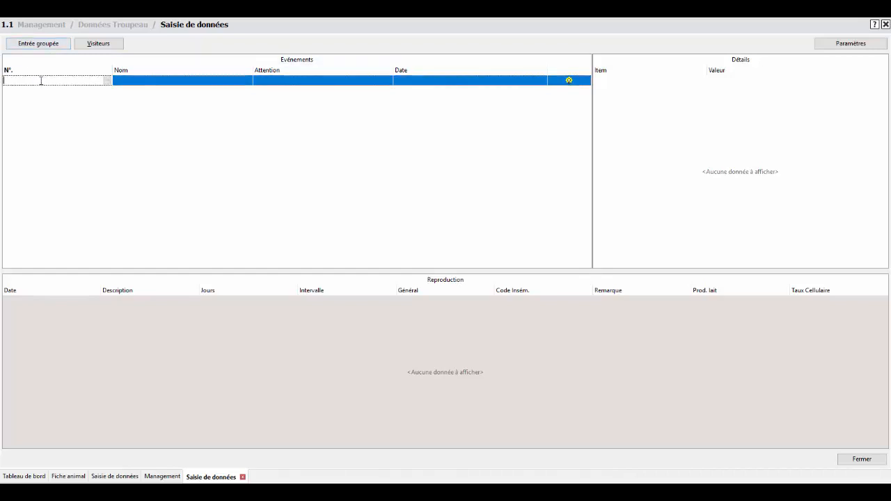
type("2580")
key("Return")
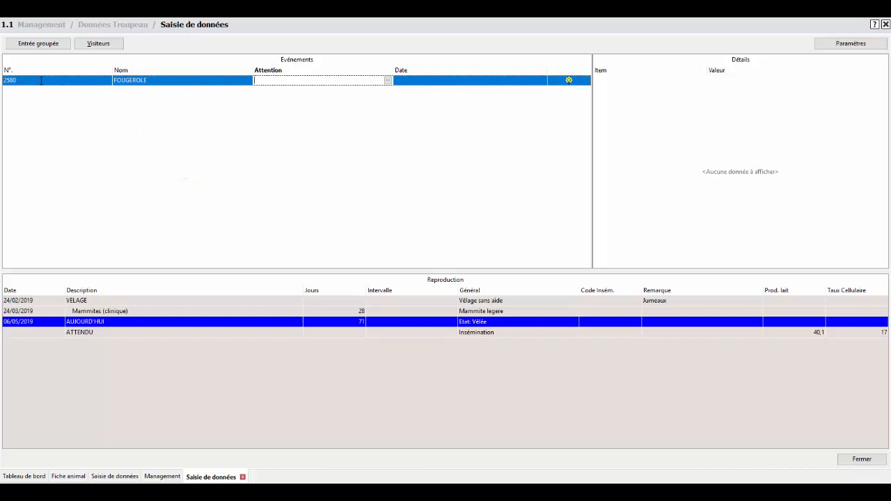
key("Return")
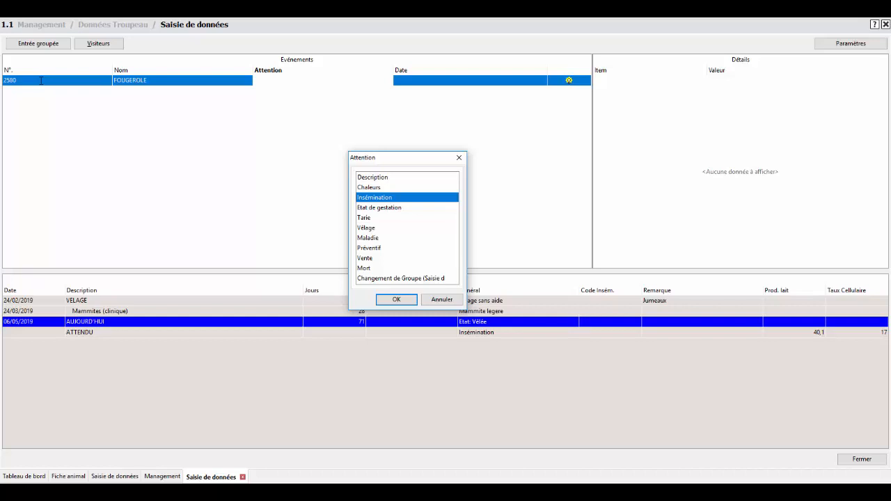
key("Return")
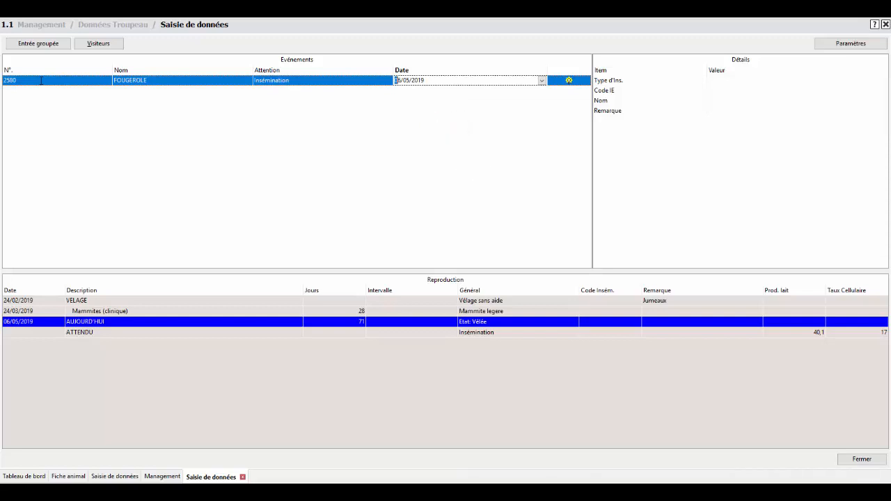
Set the insemination date for animal 2580 to 05/05/2019.
left_click(542, 81)
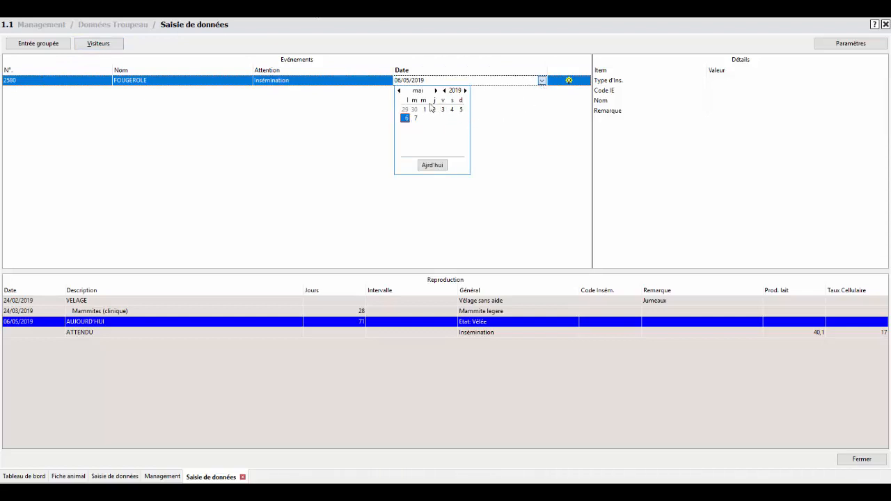
left_click(502, 80)
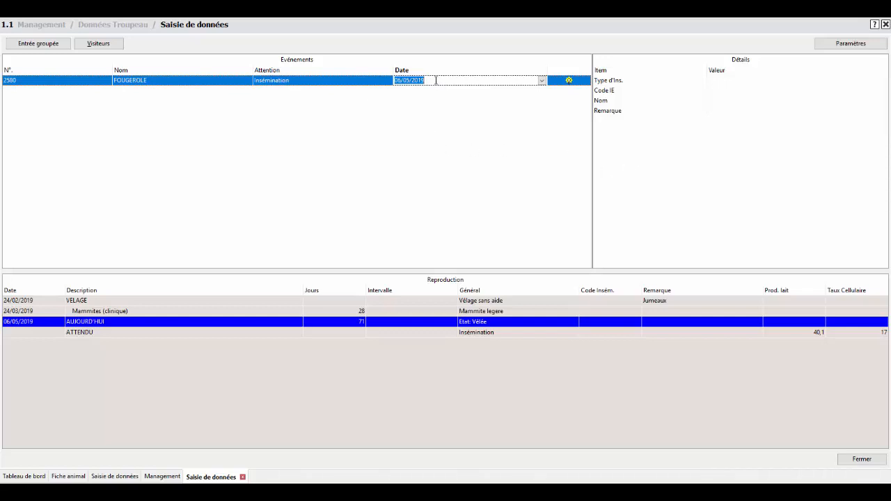
left_click_drag(435, 80, 379, 79)
type("05/05/2019")
key("Tab")
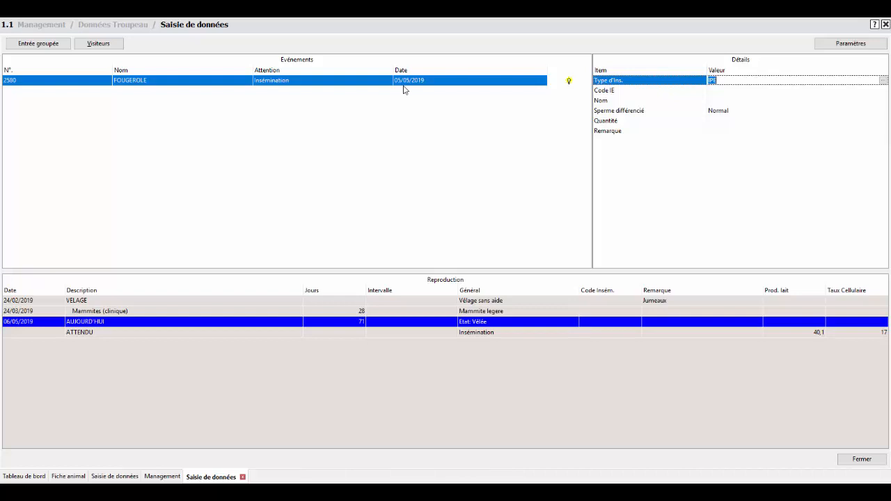
Keep the insemination type IPE and choose the bull BALMAIN by searching the bull list by name for "bal".
key("Return")
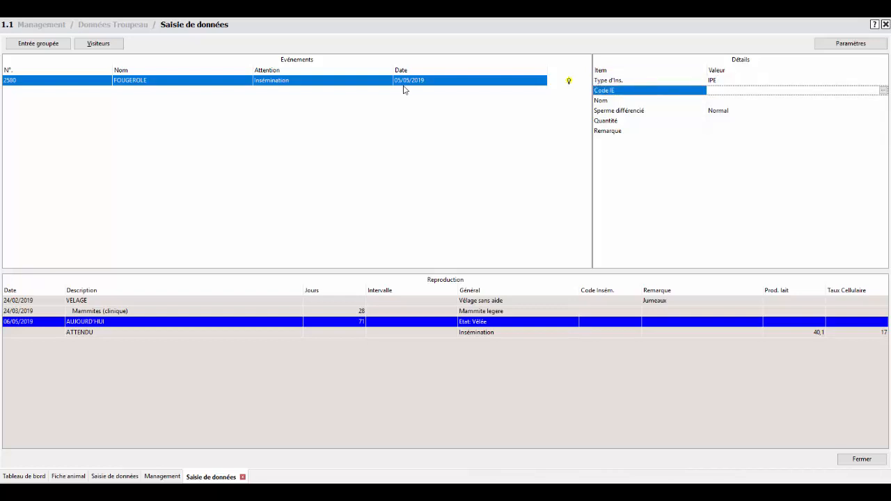
key("Return")
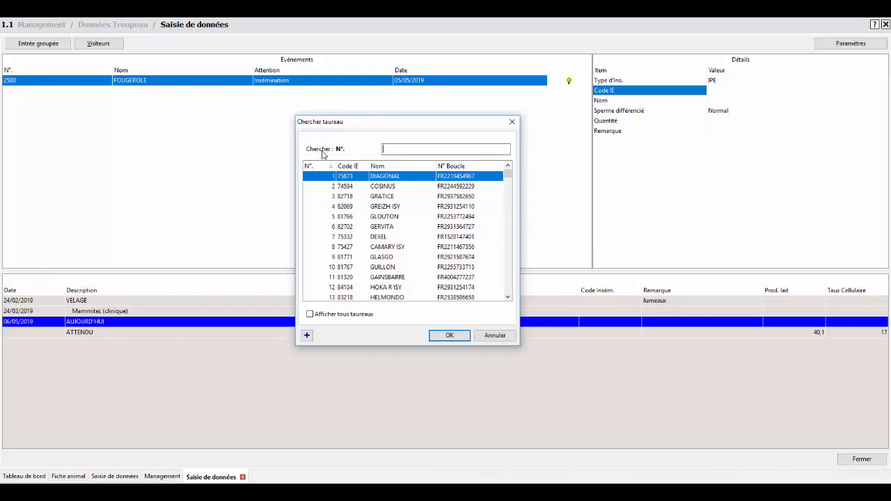
type("12")
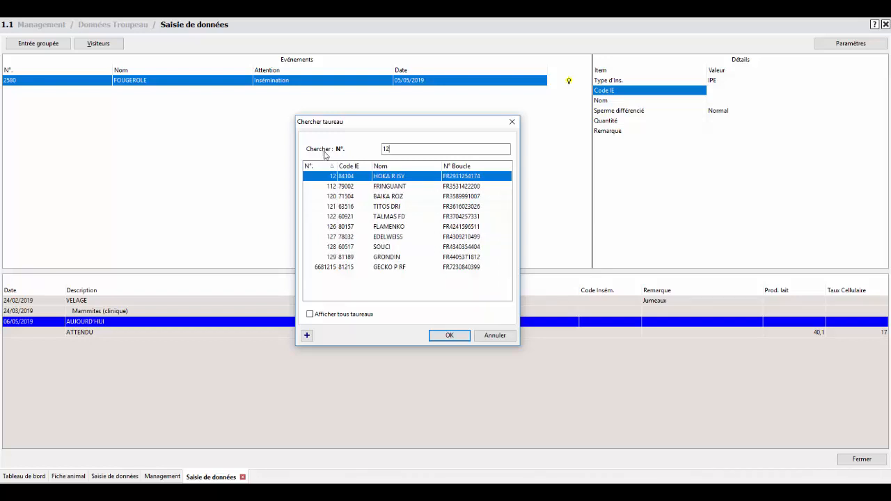
left_click(407, 167)
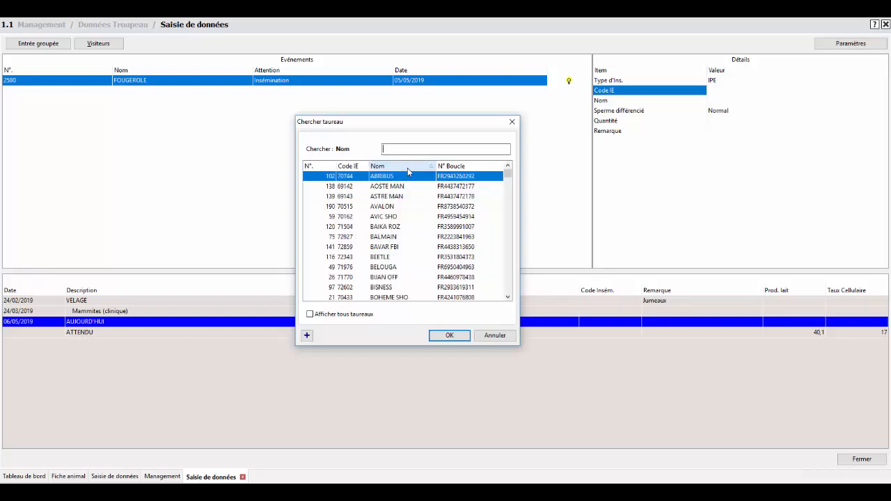
type("bal")
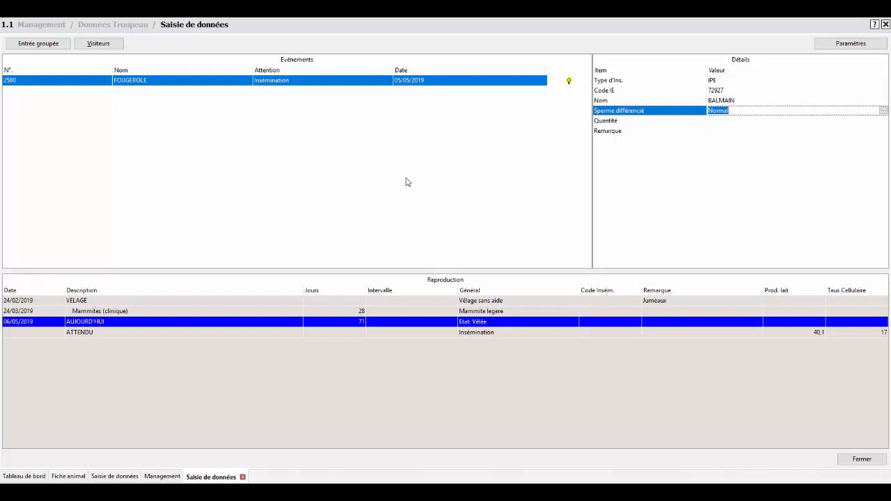
Accept Normal semen and a quantity of 1,00, leave the remark empty, and save the insemination.
key("Return")
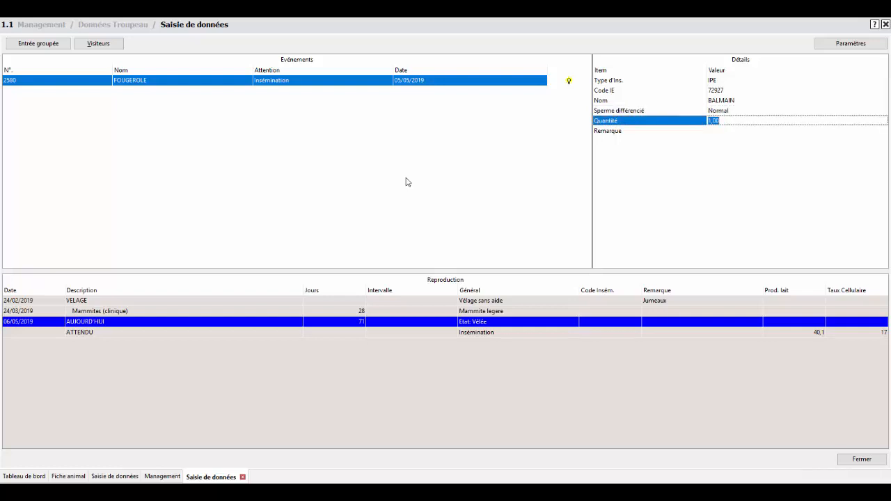
key("Return")
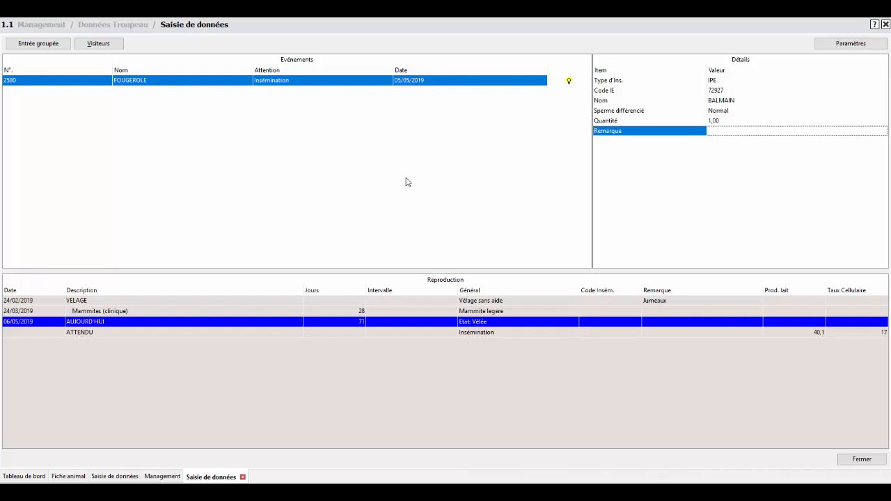
key("Return")
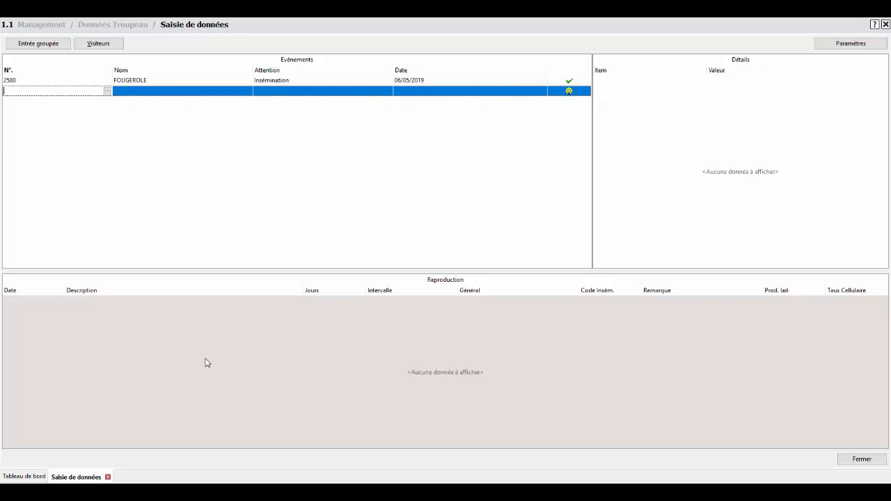
Record an Insémination event for animal 2644 dated 06/05/2019 with the bull BALMAIN.
type("2644")
key("Tab")
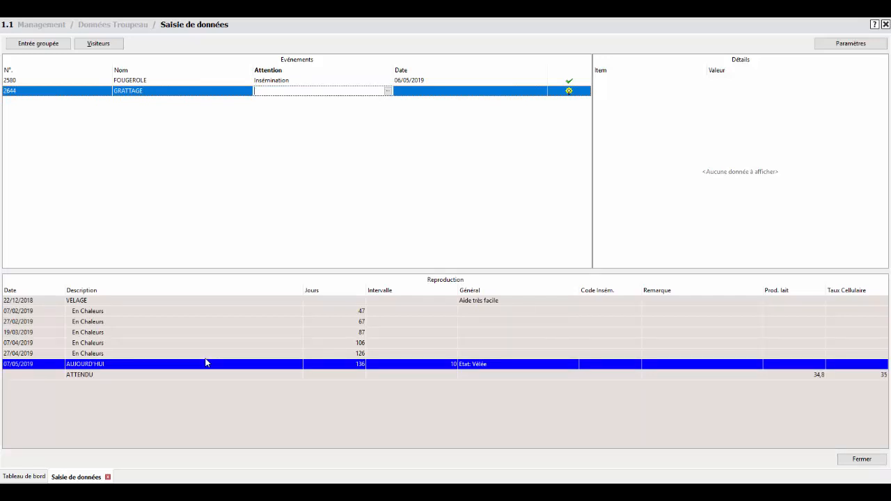
type("ination")
key("Return")
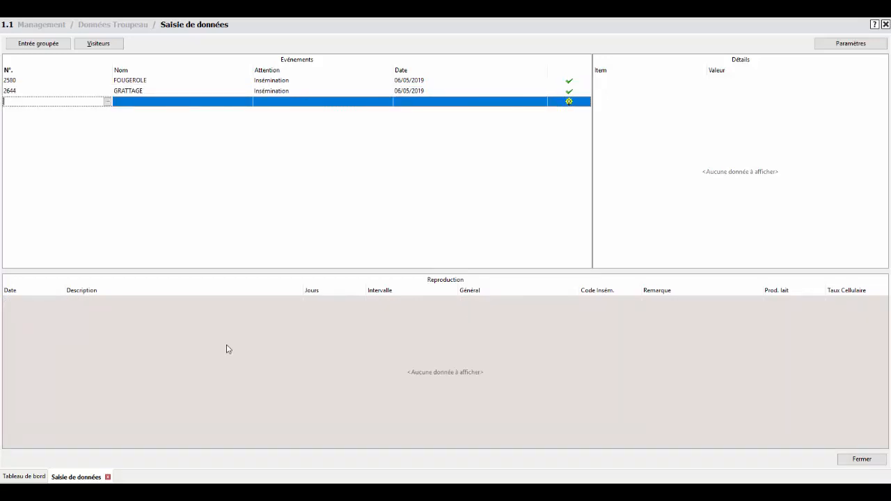
Review the details of the insemination entry for animal 2644 and delete that line.
left_click(200, 91)
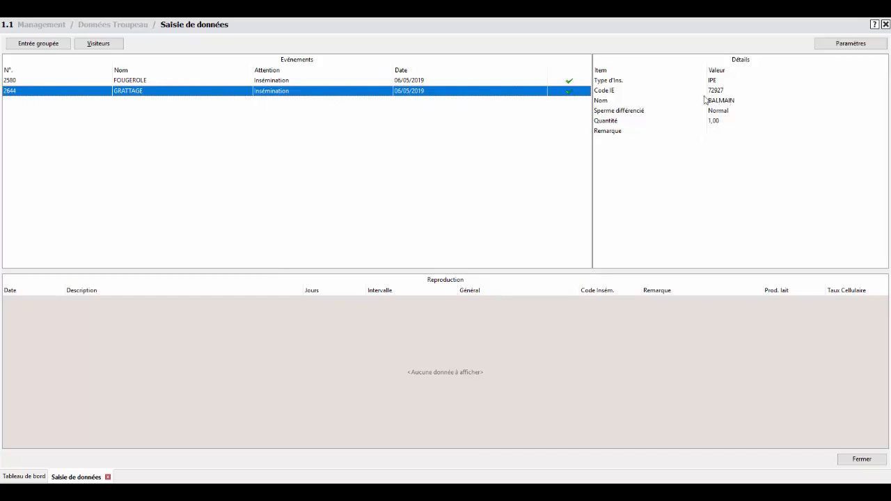
left_click(417, 163)
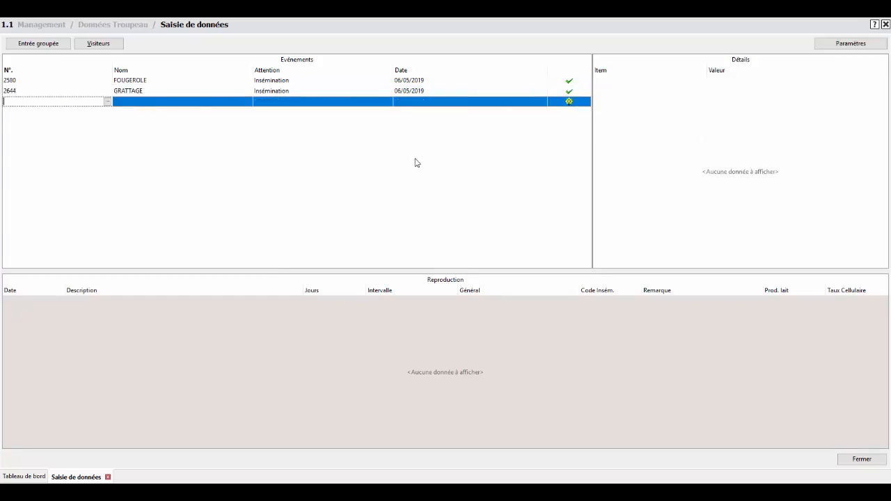
left_click(204, 91)
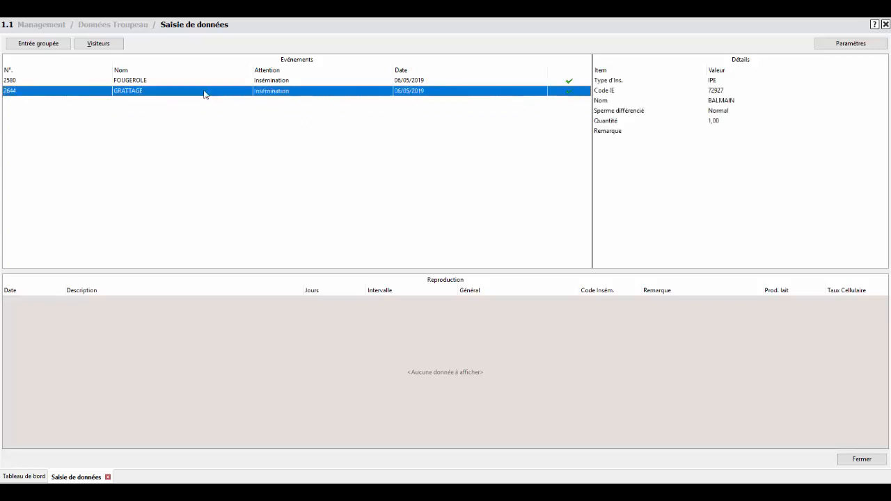
right_click(203, 94)
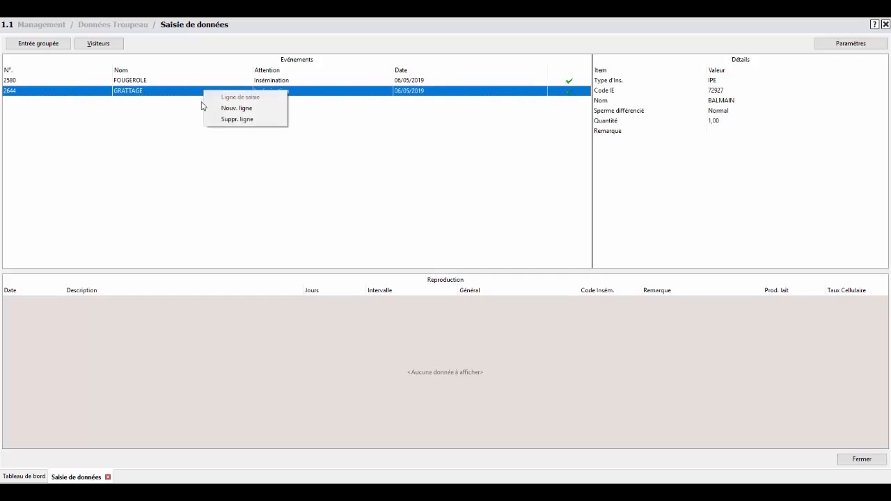
left_click(232, 120)
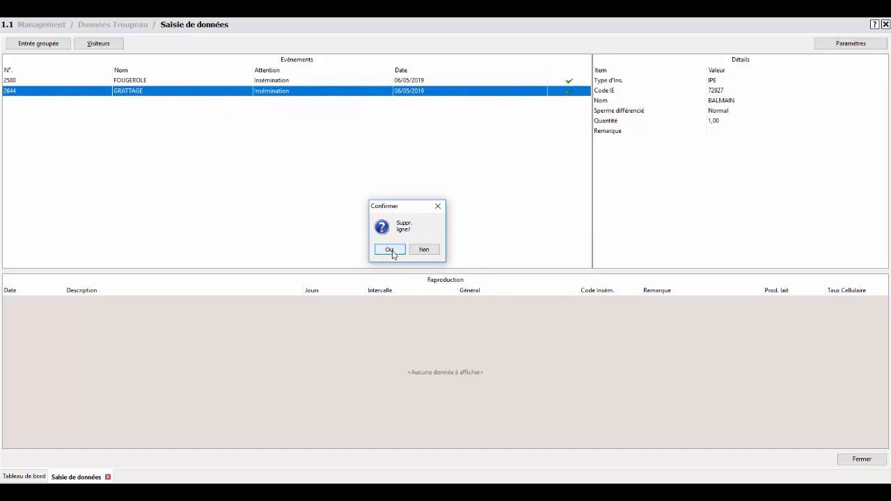
left_click(389, 250)
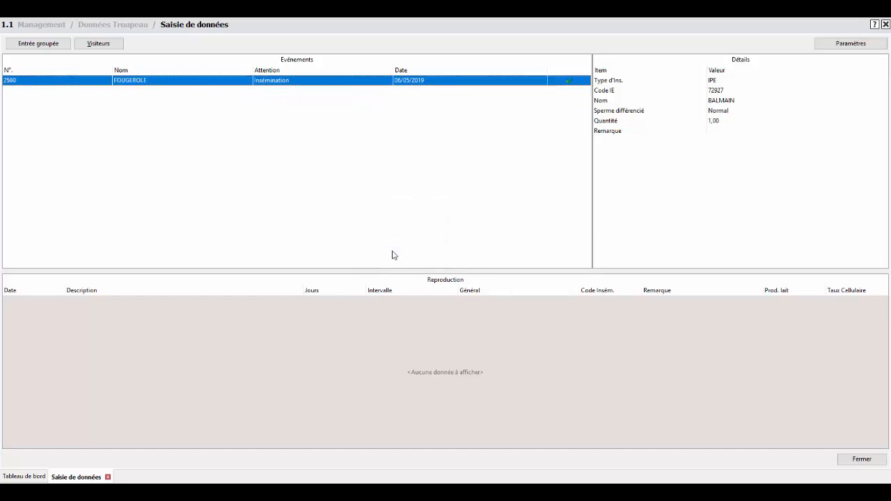
left_click(272, 206)
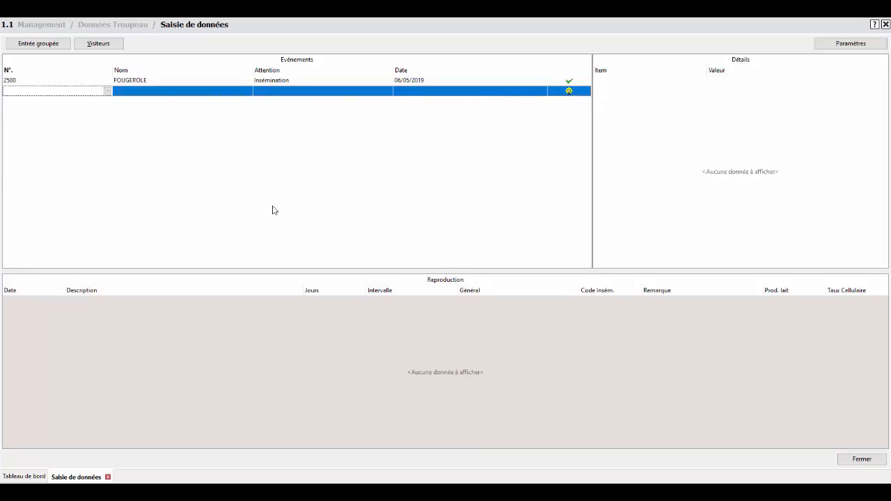
type("2644")
key("Return")
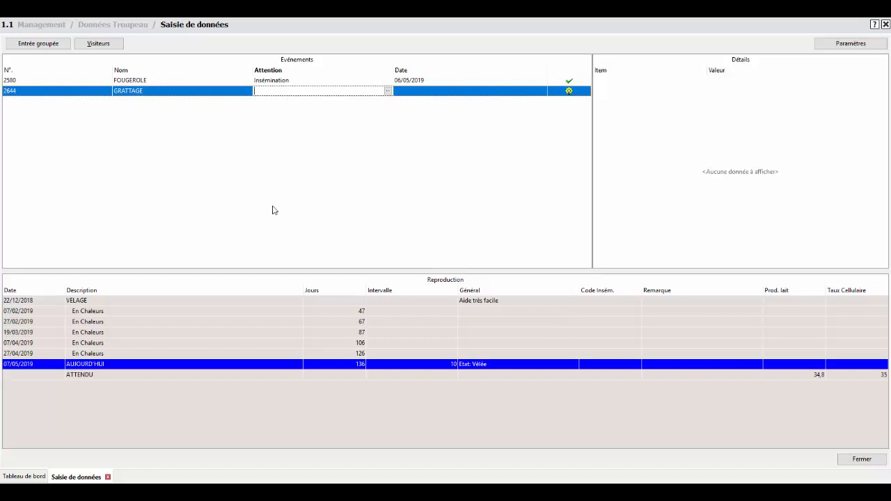
key("Escape")
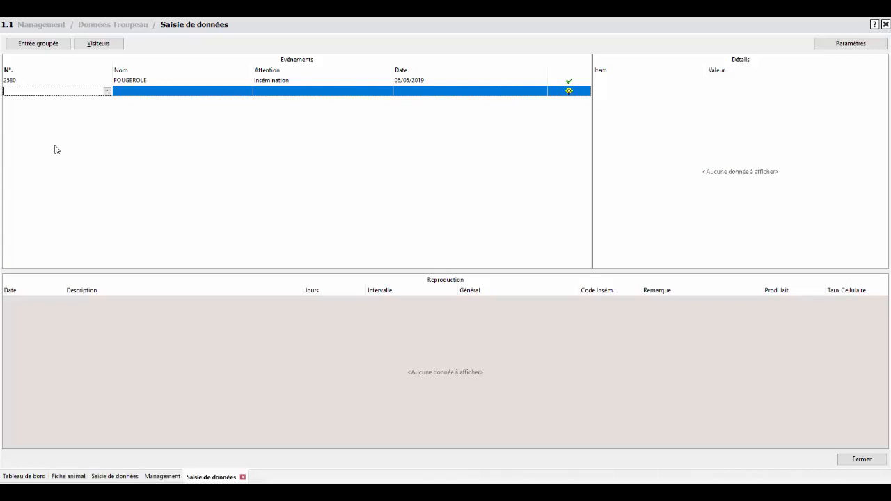
Start a Vélage event for animal 2636 and accept 06/05/2019 as its date.
type("2636")
key("Tab")
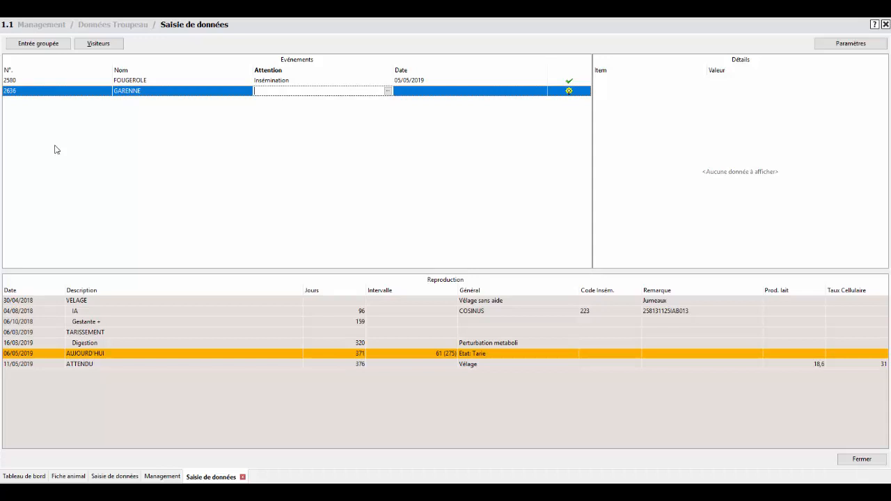
key("Return")
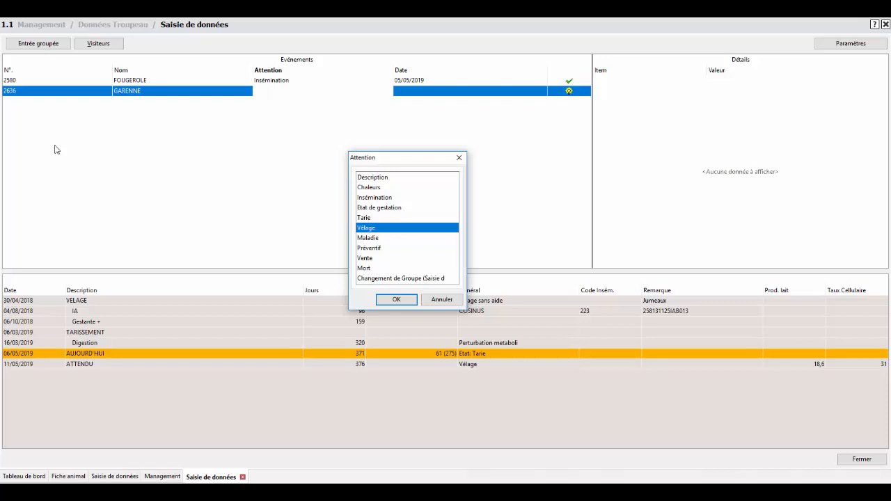
key("Up")
key("Up")
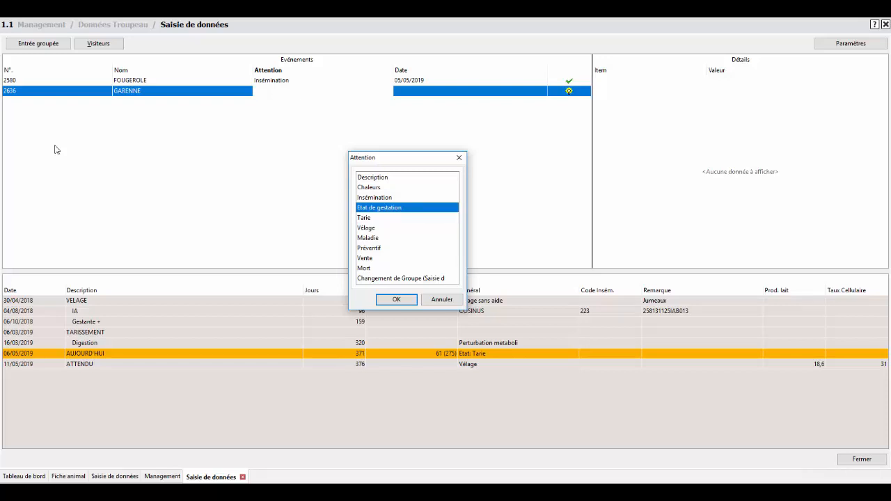
key("Up")
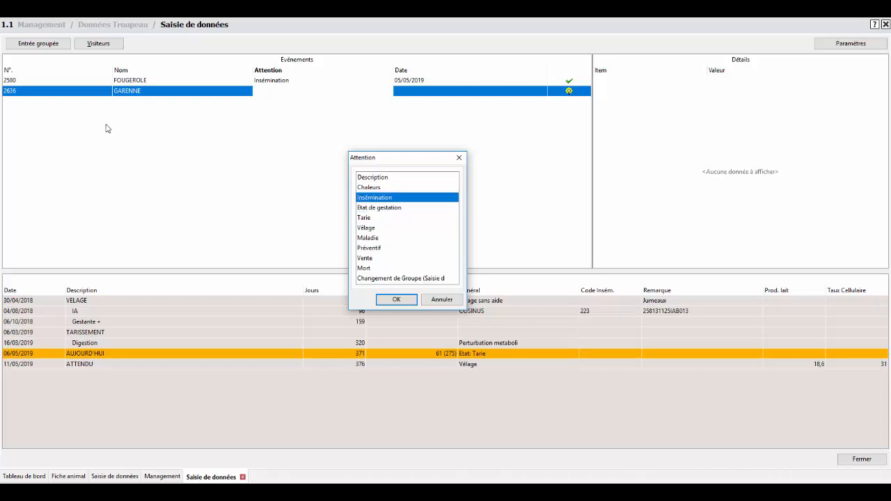
left_click(361, 228)
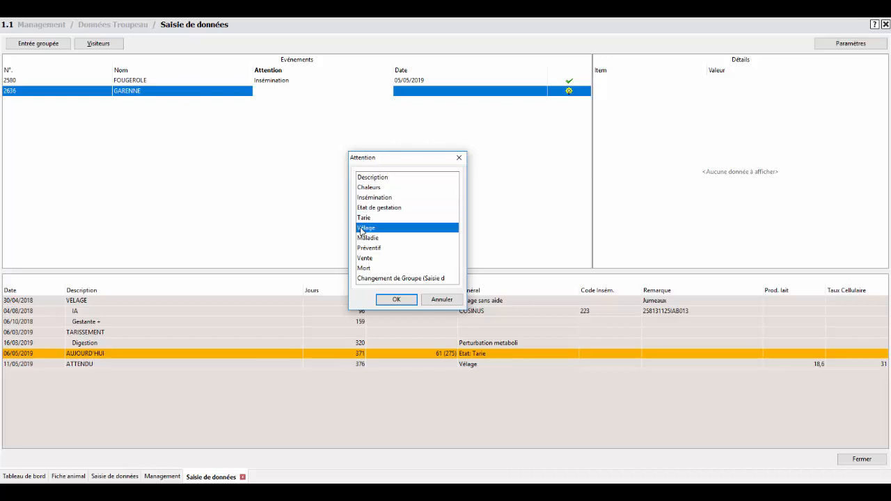
left_click(397, 300)
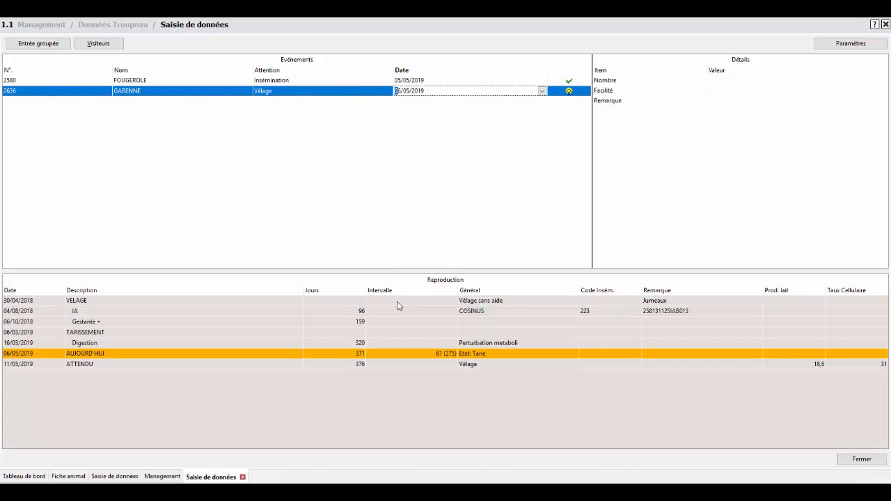
key("Return")
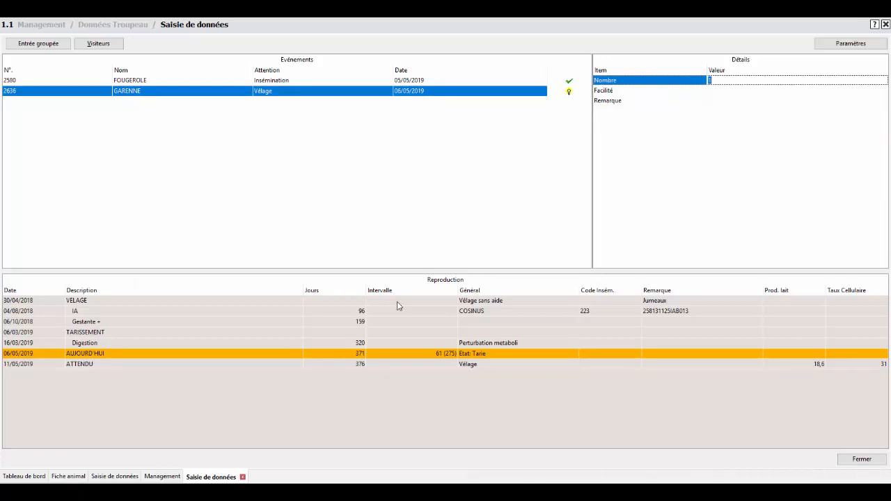
Set the calving of animal 2636 to 1 calf with ease Vélage sans aide, leave the remark empty, and save it.
type("1")
key("Return")
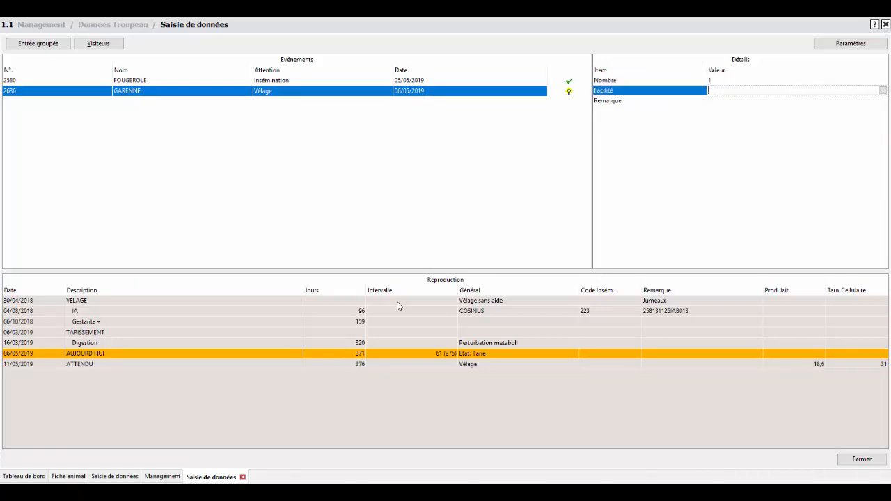
key("Return")
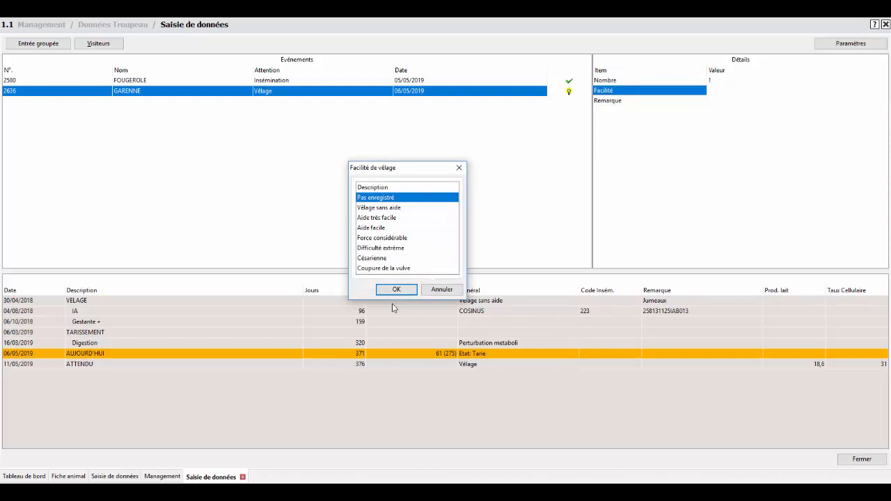
left_click(374, 207)
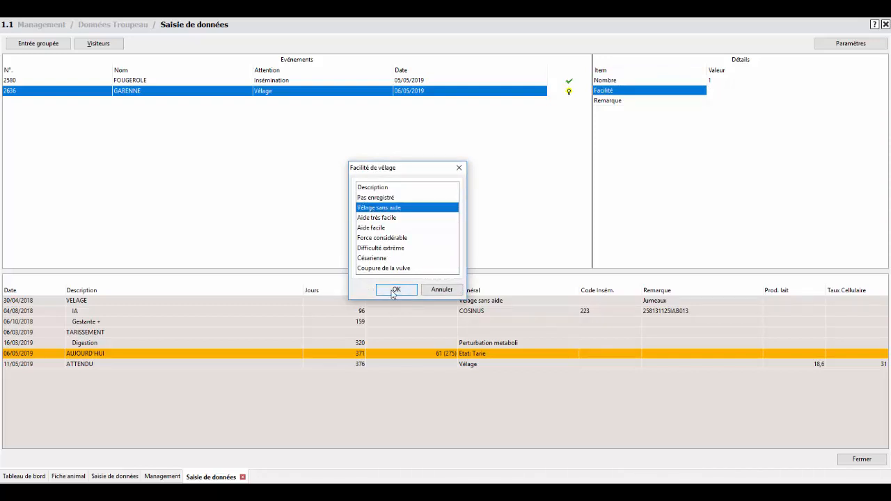
left_click(392, 290)
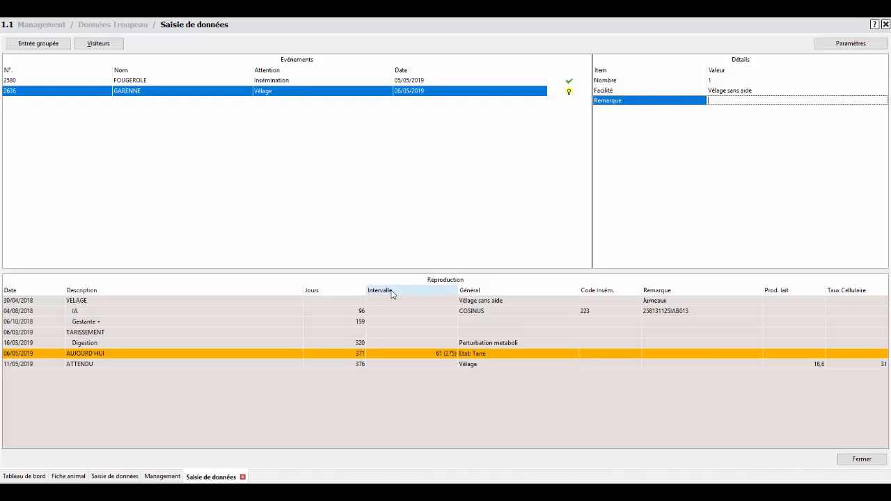
key("Return")
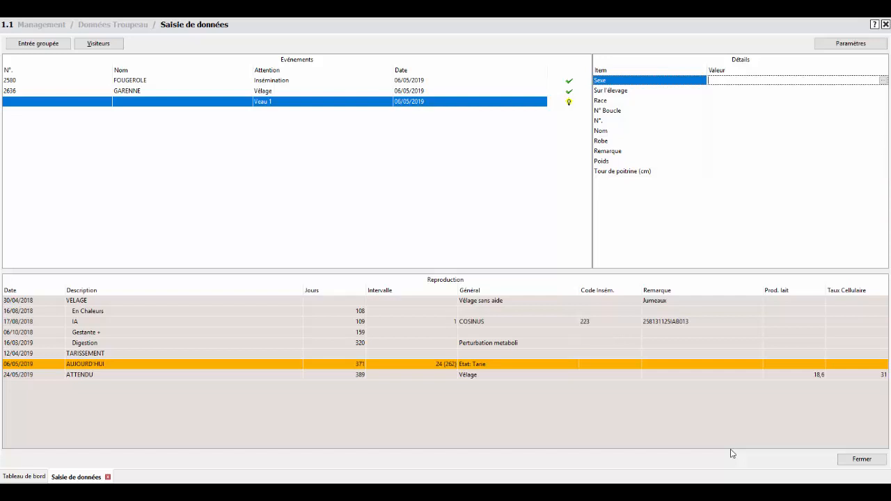
Set the sex of calf Veau 1 to Femelle and Sur l'élevage to Oui.
key("Return")
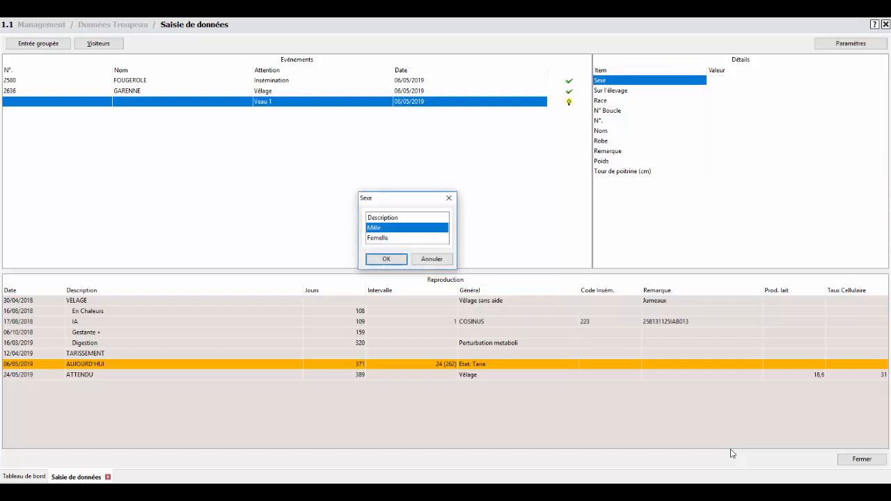
key("Down")
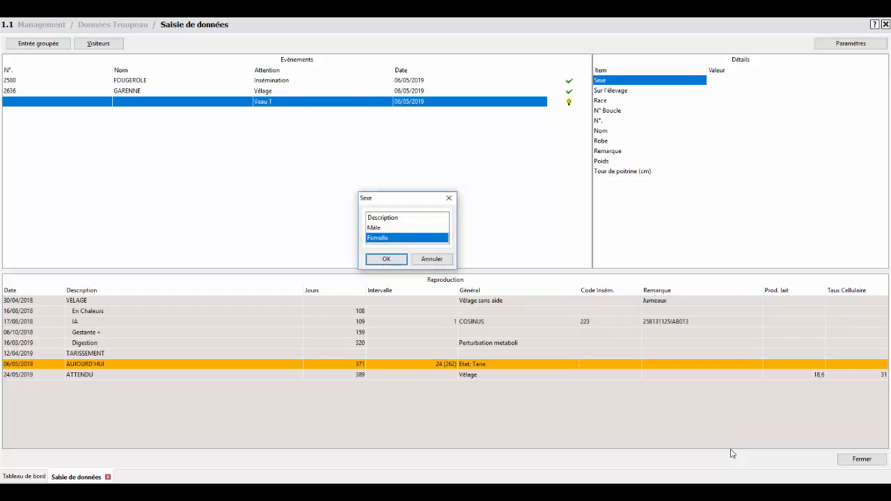
key("Return")
key("Return")
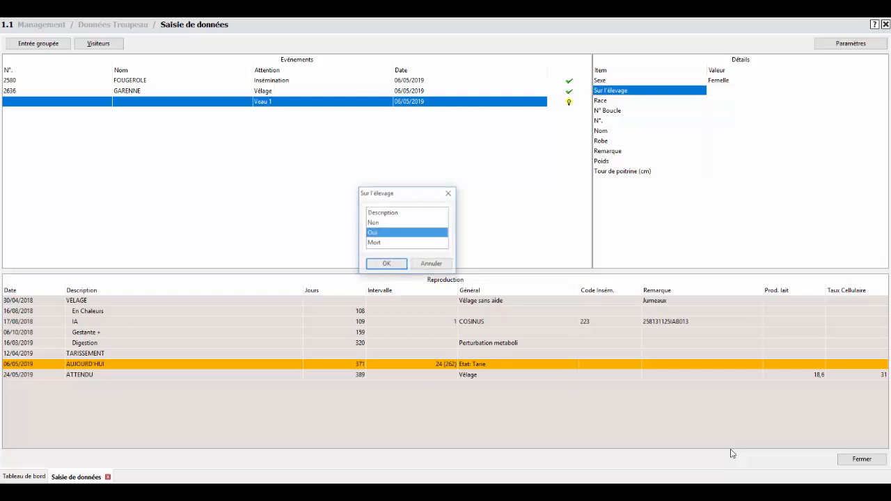
key("Return")
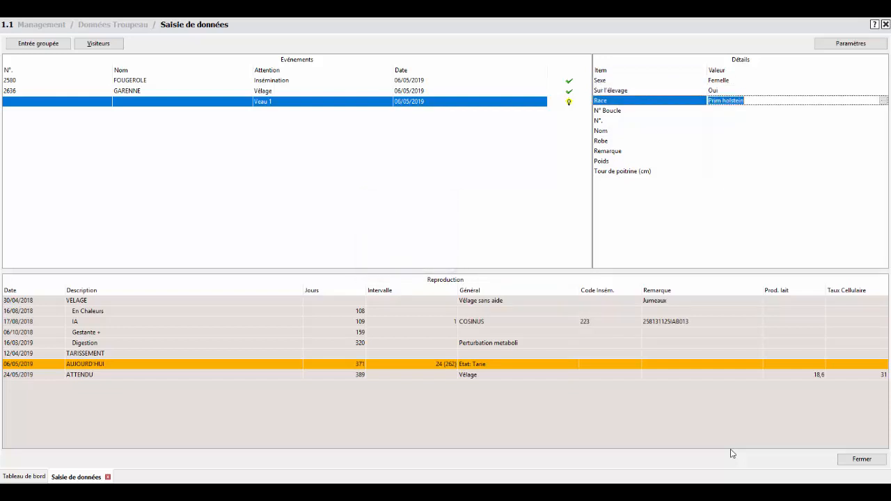
Accept the breed Prim holstein, the proposed ear tag number and the animal number 5678 for the calf.
key("Return")
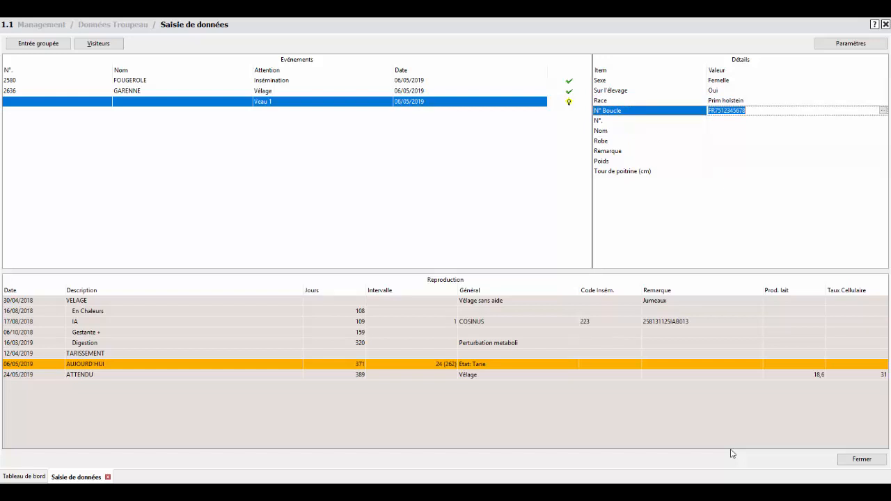
key("Return")
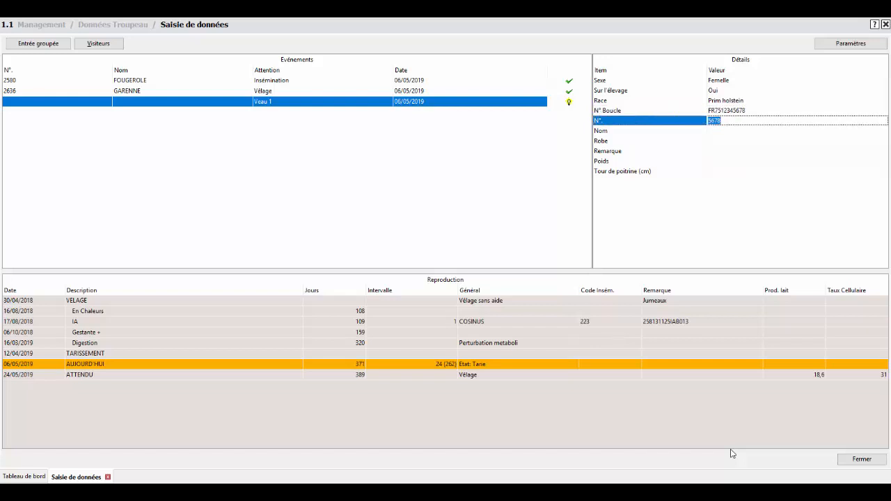
key("Return")
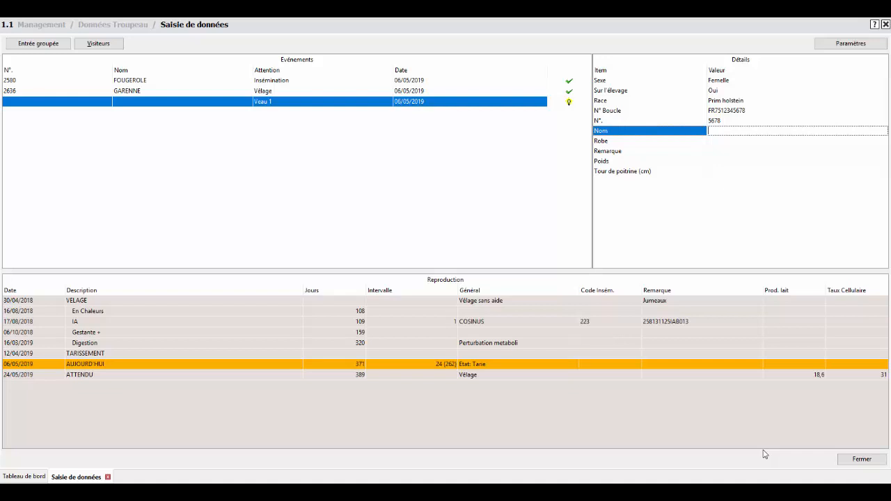
Leave the calf's name and remark empty, accept coat Noir et blanc, weight 38 and chest girth 60 cm, and save the calf.
key("Return")
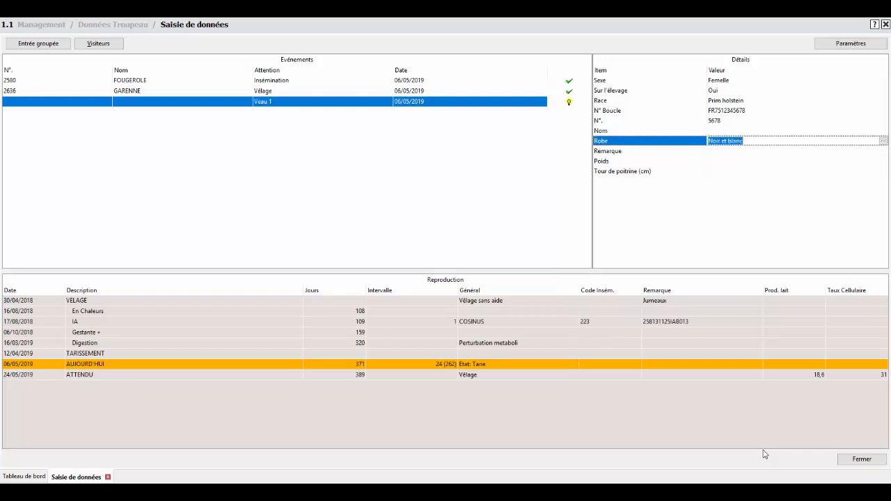
key("Return")
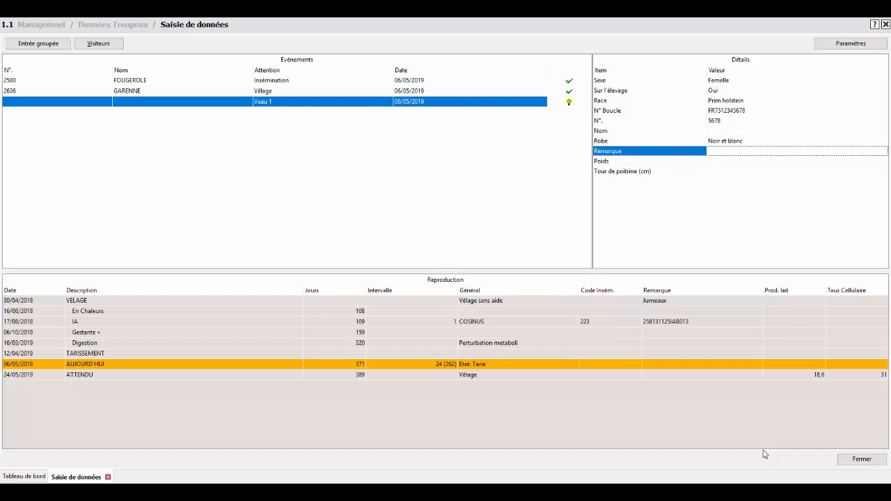
key("Return")
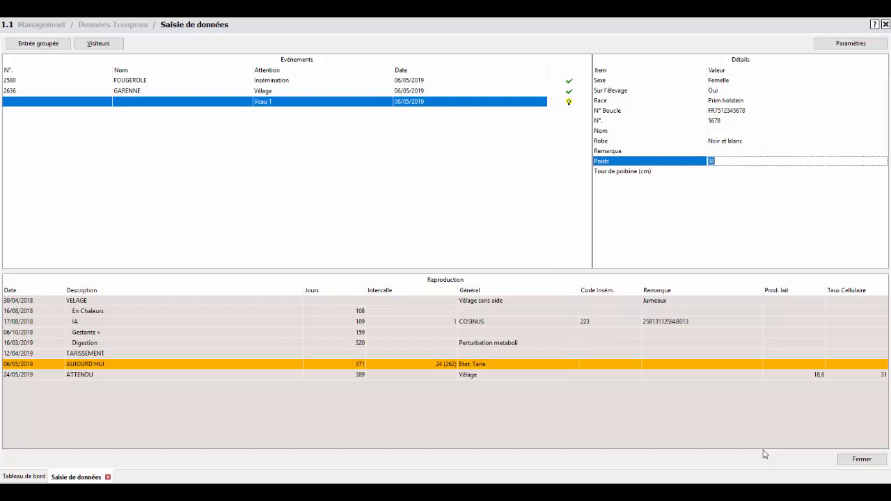
key("Return")
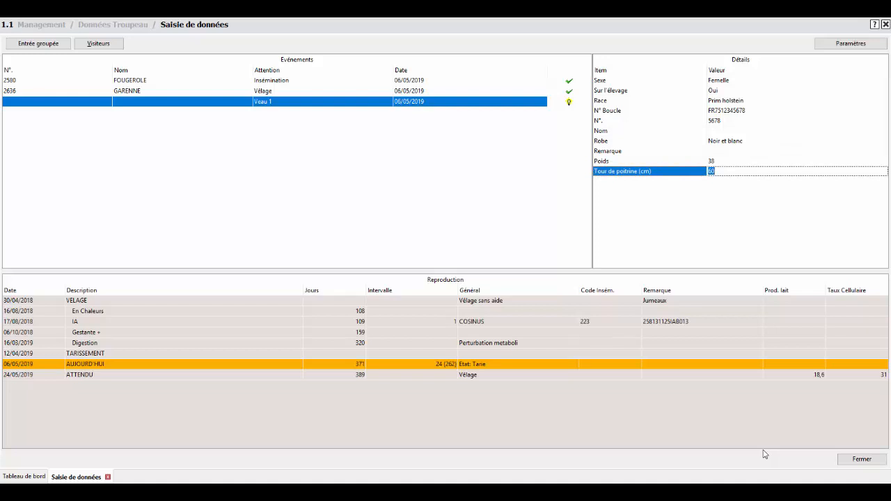
key("Return")
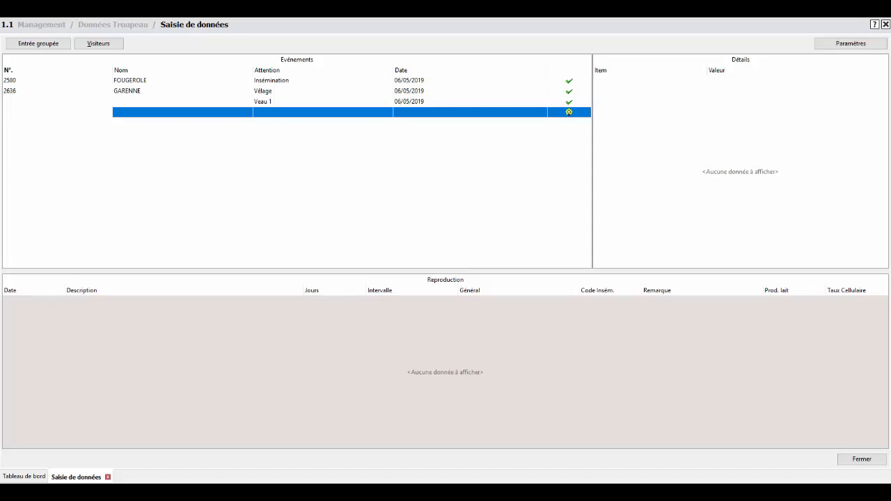
Start a grouped pregnancy status declaration for Jeunes and Vêlée animals with 32 days after insemination.
left_click(46, 47)
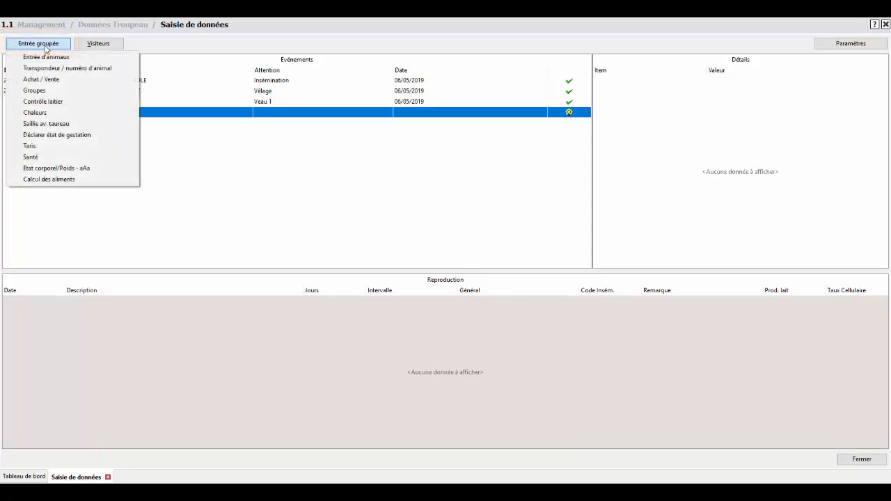
left_click(43, 137)
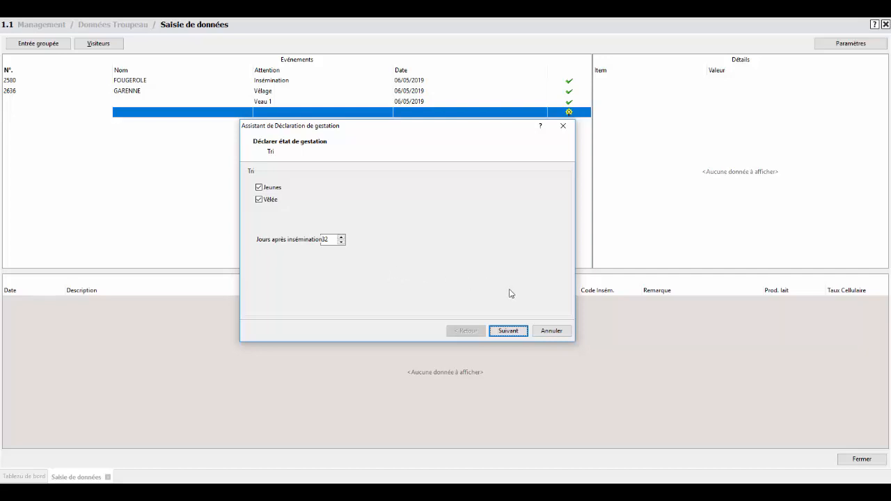
left_click(509, 332)
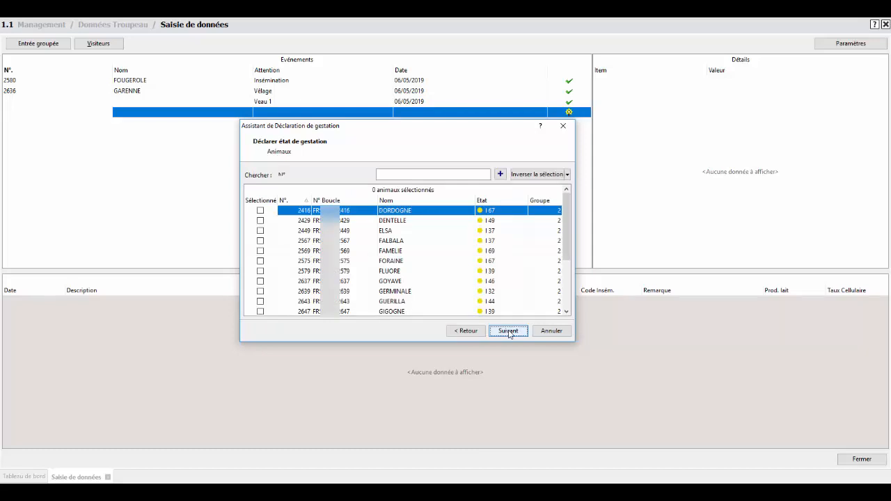
Select animals 2416, 2429 and 2449 for the declaration, and view the additional animal search without adding any.
left_click(260, 221)
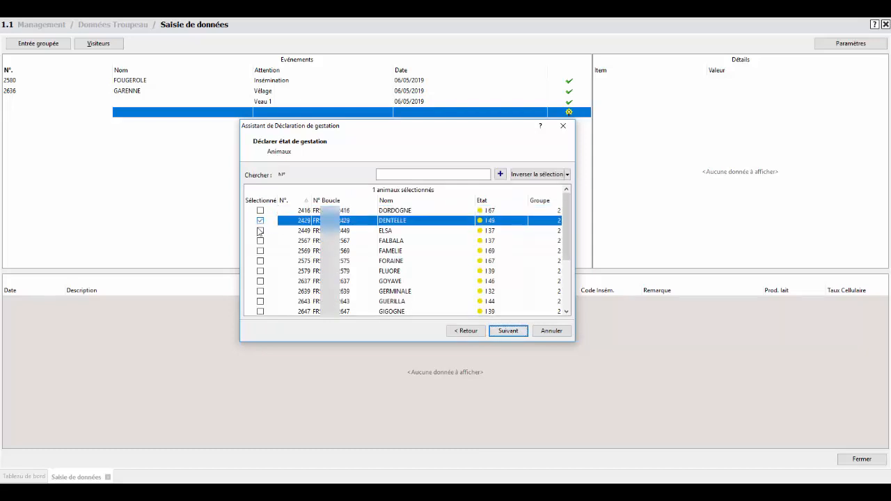
left_click(260, 211)
left_click(260, 231)
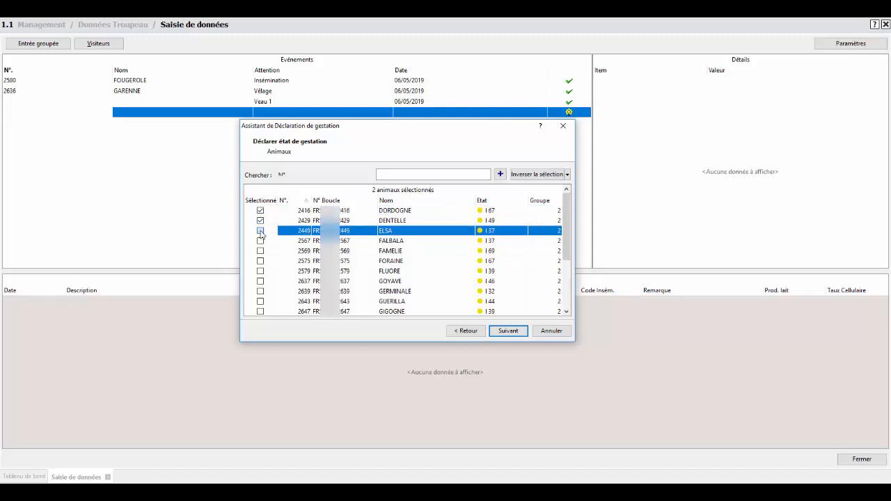
left_click(499, 175)
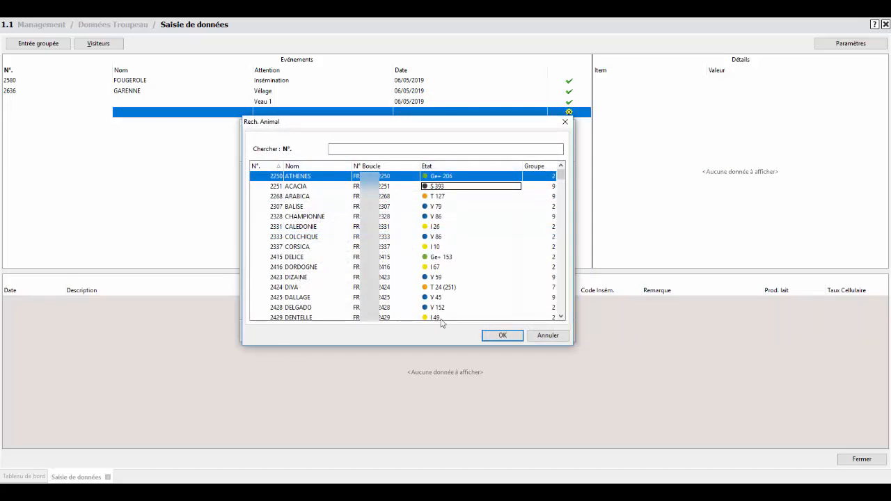
left_click(542, 339)
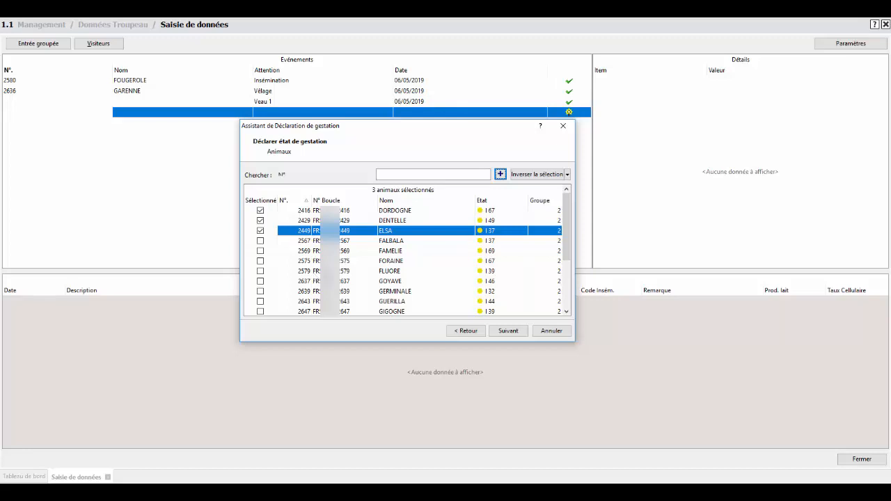
Declare the selected animals Gestante + on 06/05/2019 without a remark, and decline entering further pregnancy tests.
left_click(507, 331)
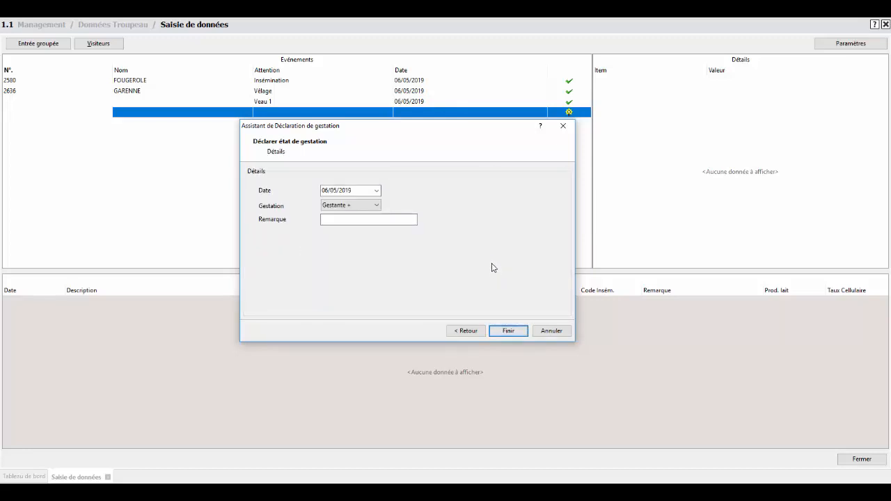
left_click(376, 206)
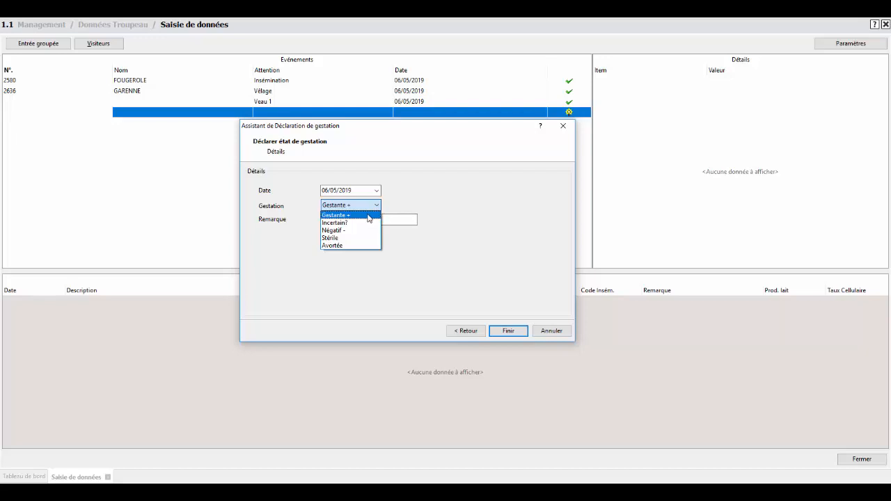
left_click(368, 216)
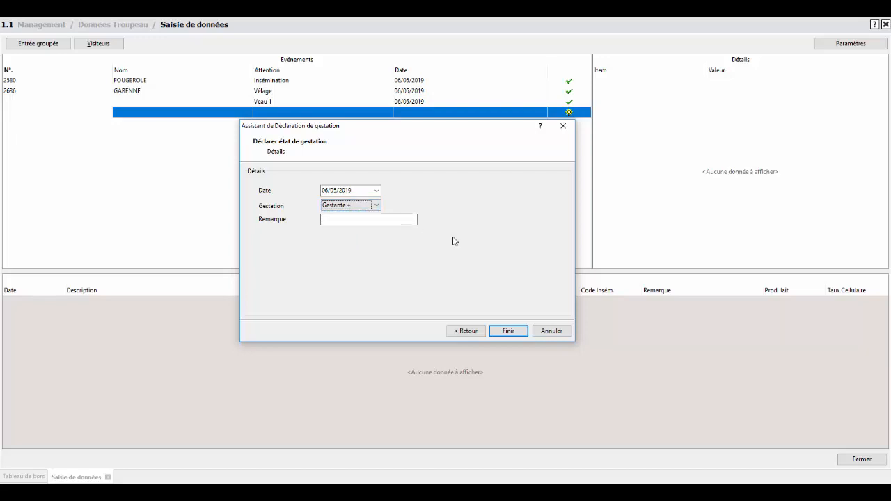
left_click(515, 332)
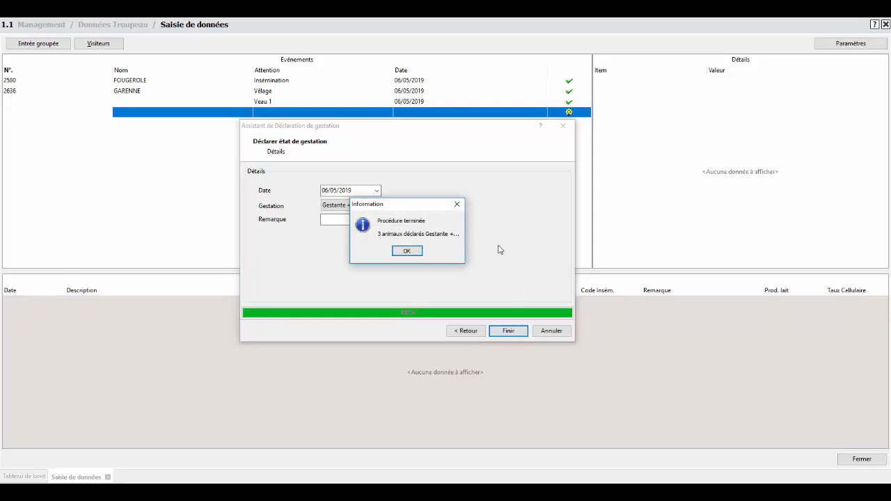
left_click(397, 252)
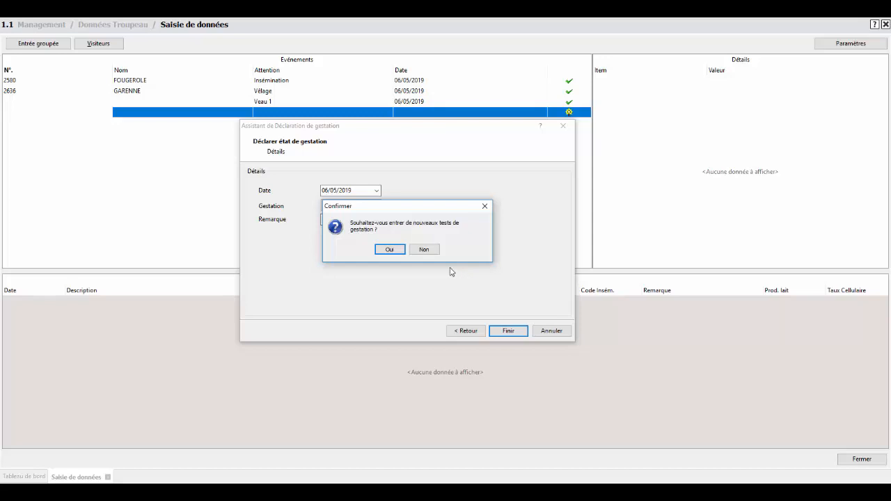
left_click(429, 255)
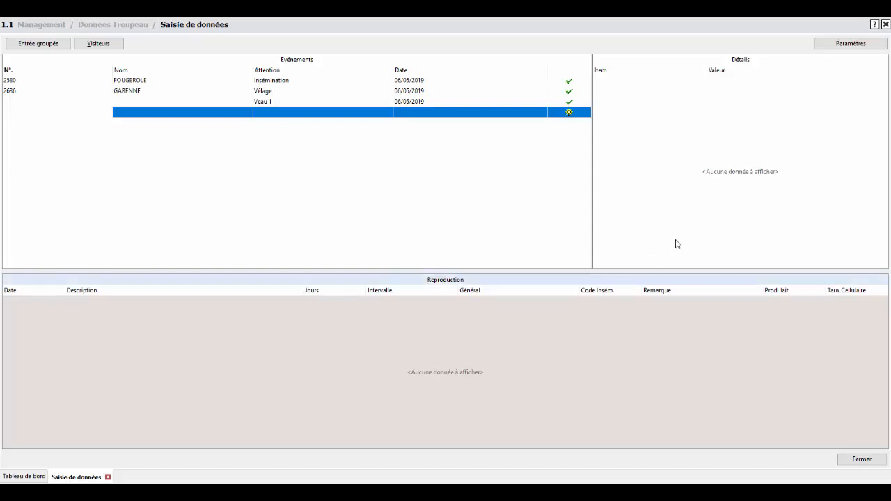
Review the Chaleurs and Insémination settings of the calving calendar parameters, keeping IPE as the default insemination type for Laitières.
left_click(834, 45)
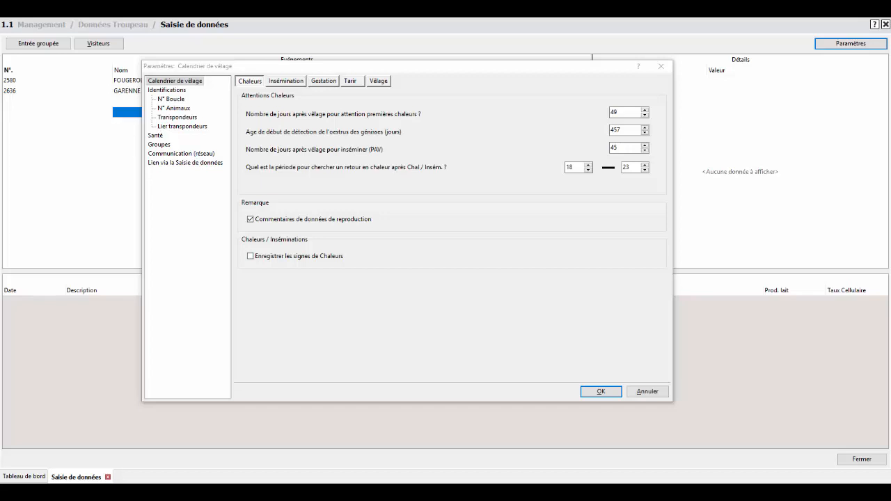
left_click(281, 81)
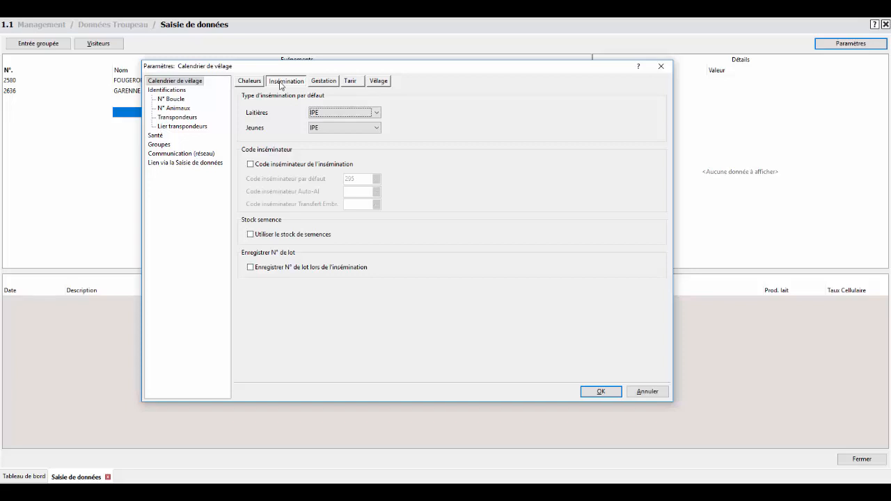
left_click(376, 113)
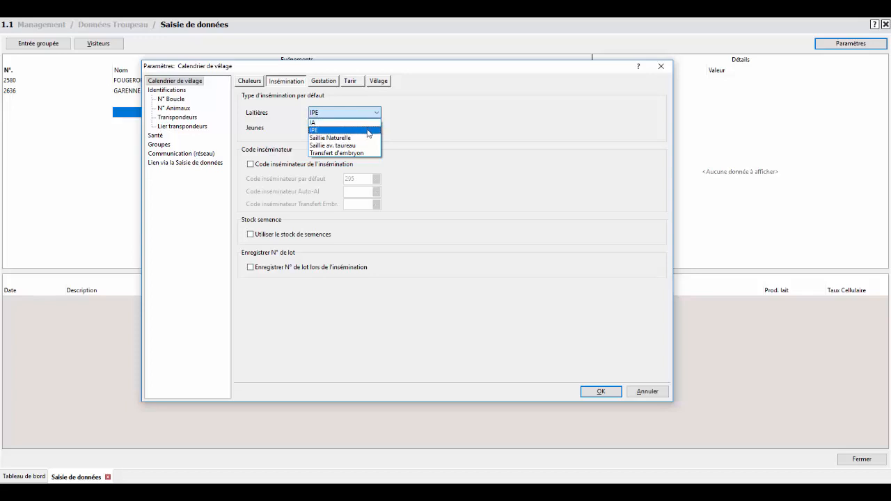
left_click(367, 130)
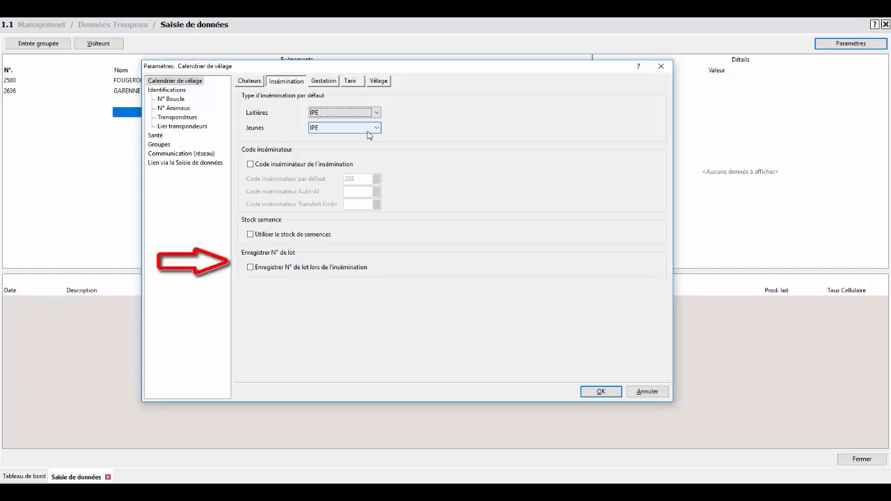
Review the Gestation, Tarir and Vélage settings of the calving calendar, and accept the parameters as they are.
left_click(330, 82)
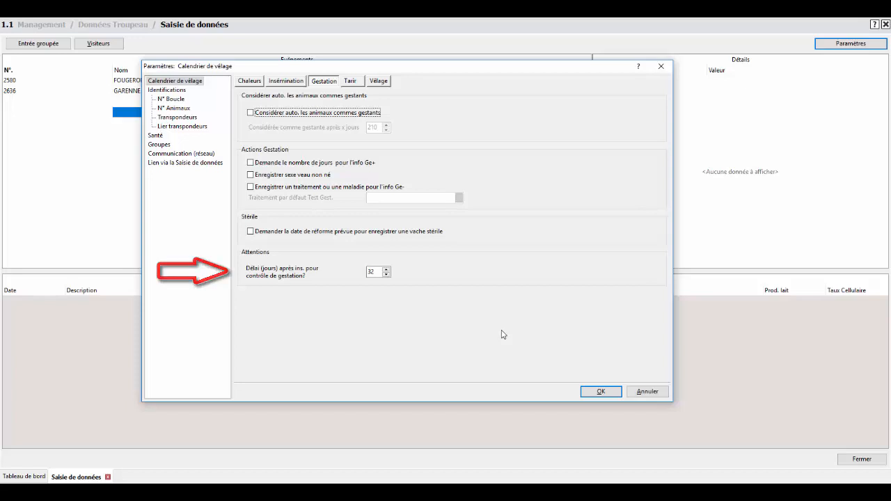
left_click(352, 83)
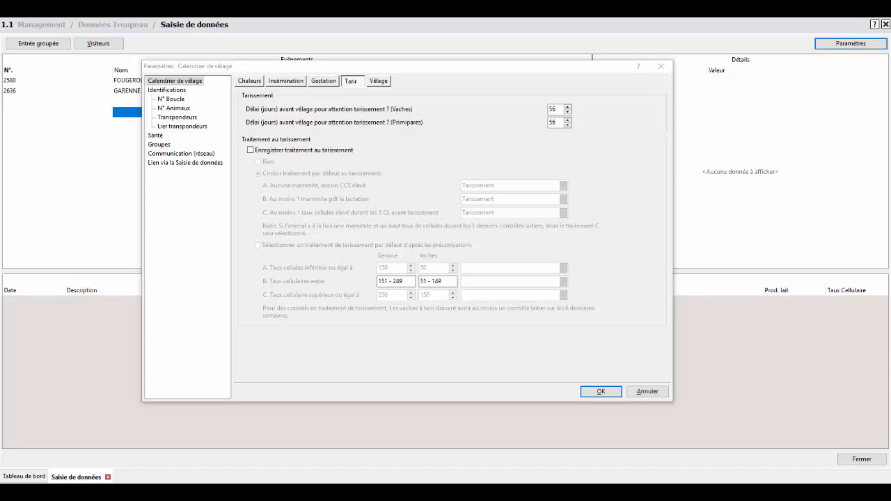
left_click(376, 82)
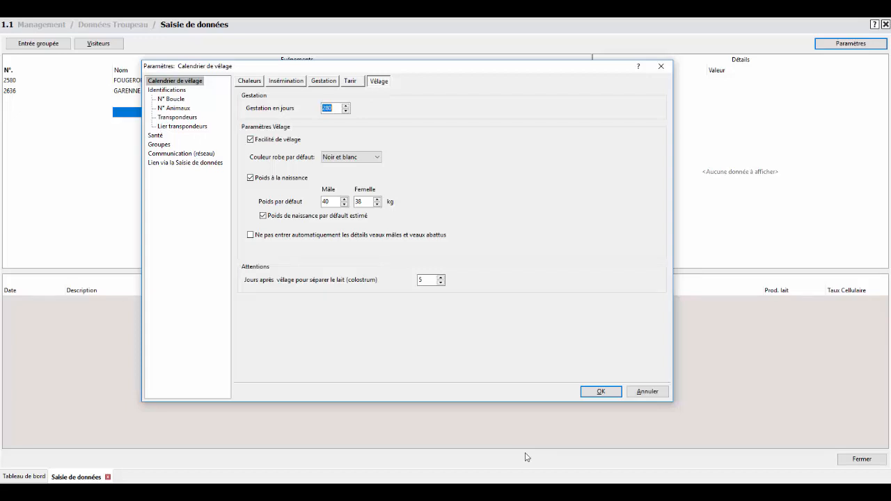
left_click(598, 391)
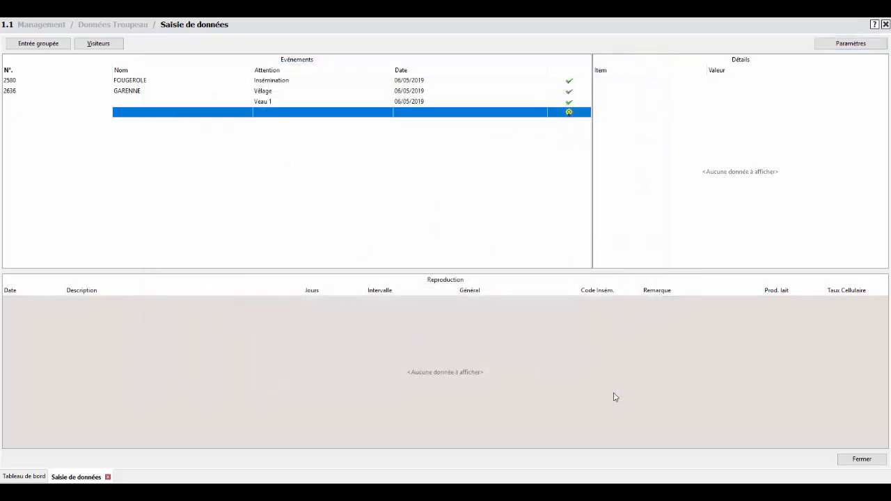